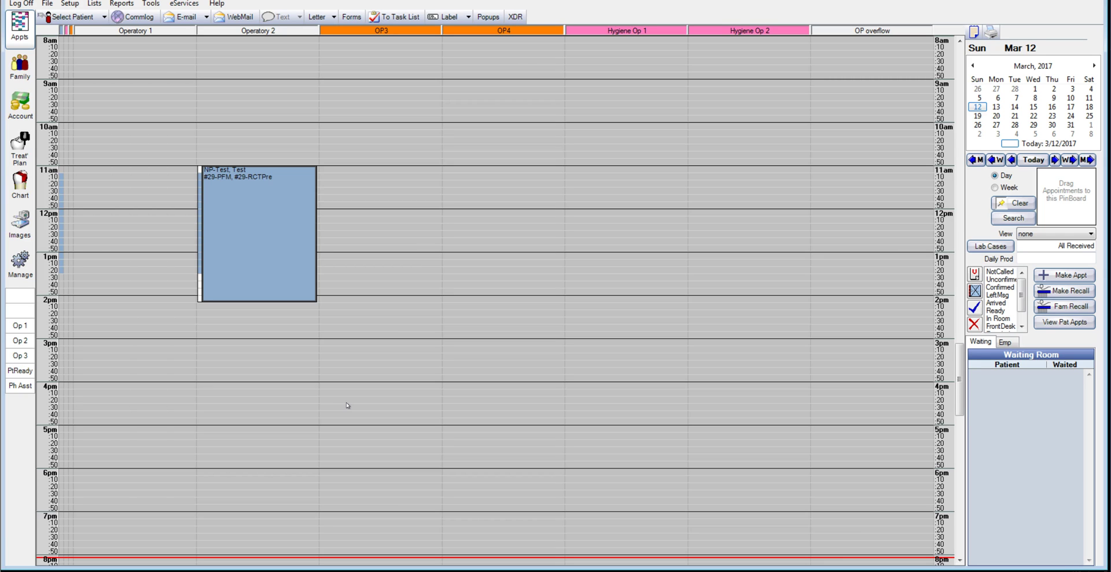
# Break the 11 AM Operatory 2 appointment with a 'Broken Appt - No Show' adjustment
pyautogui.rightClick(256, 224)
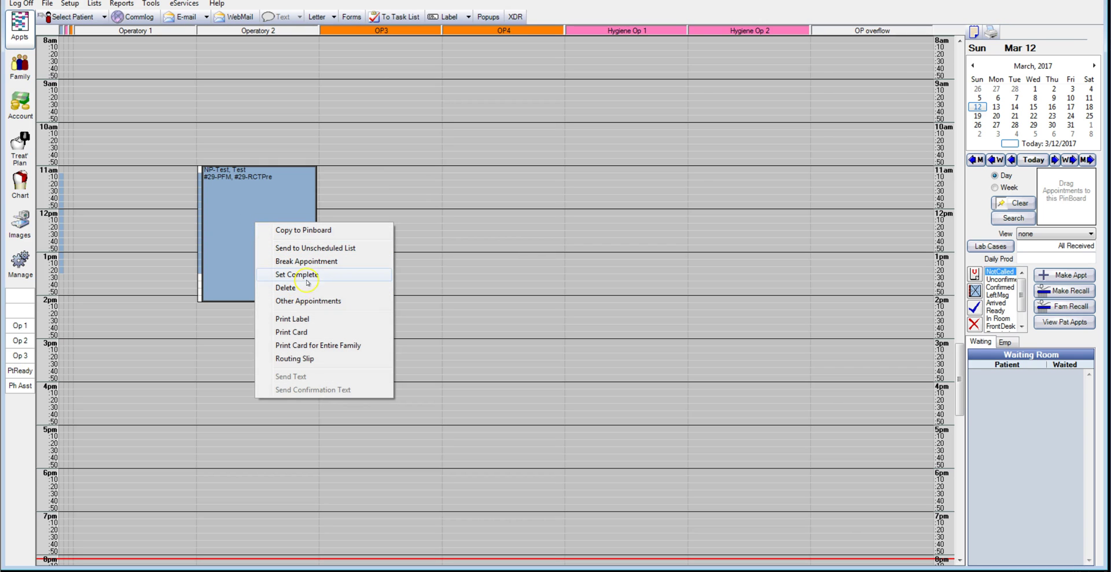
pyautogui.click(307, 261)
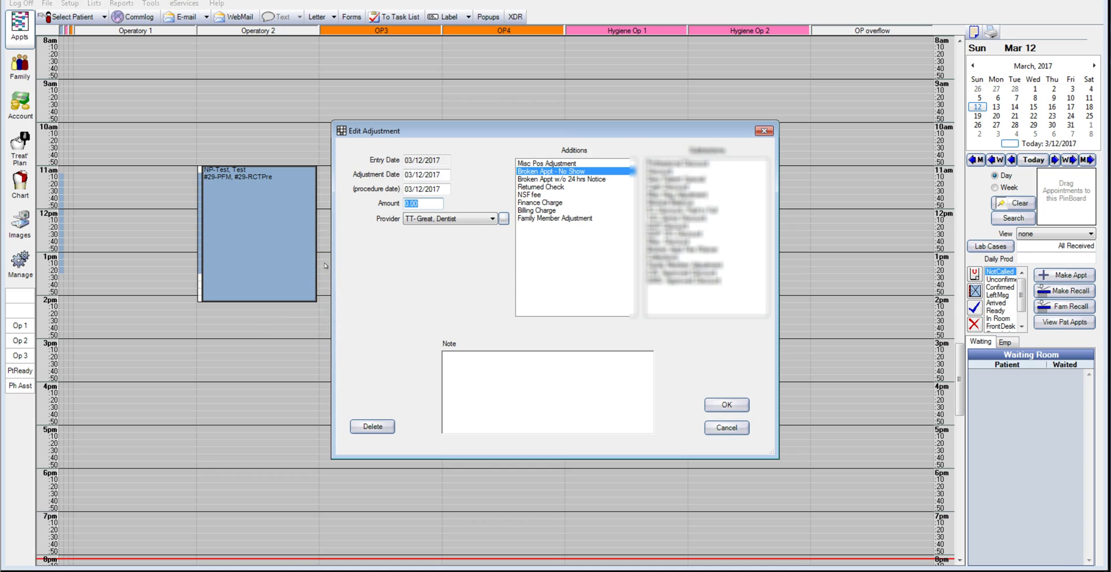
pyautogui.click(528, 234)
pyautogui.click(726, 405)
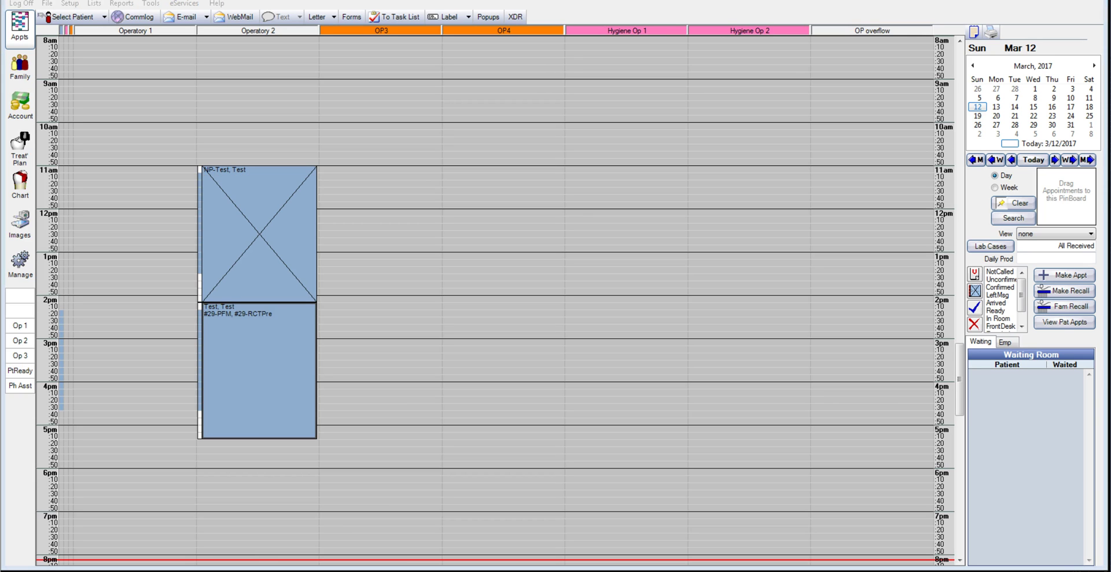
# Check the new 2:10 PM Operatory 2 appointment: 3 hours 10 minutes, $2,182, Not Called
pyautogui.click(282, 422)
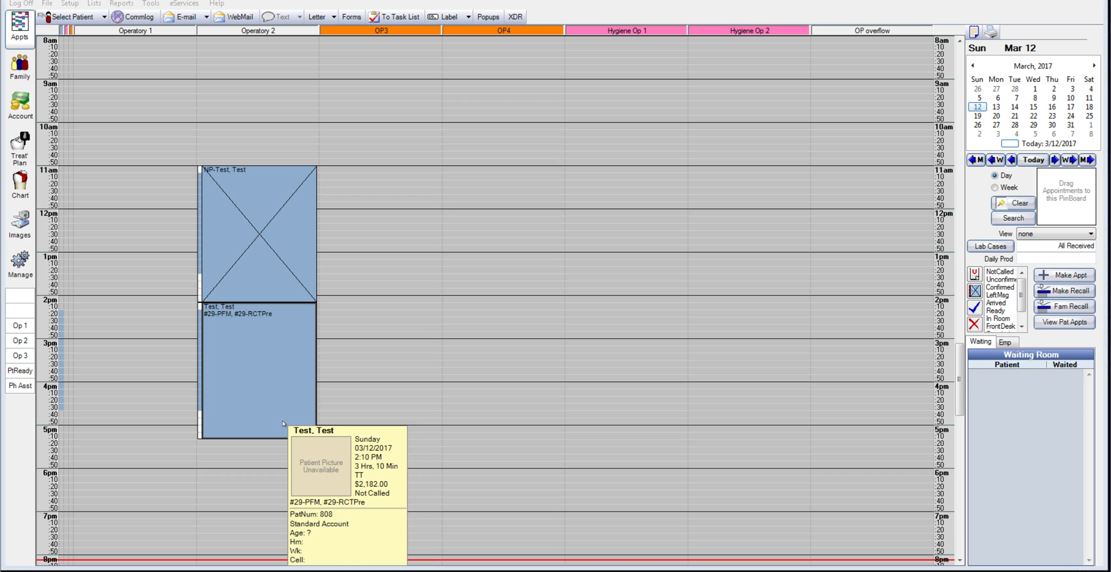
# Change the 2:10 PM appointment's status to UnschedList and save it
pyautogui.click(287, 339)
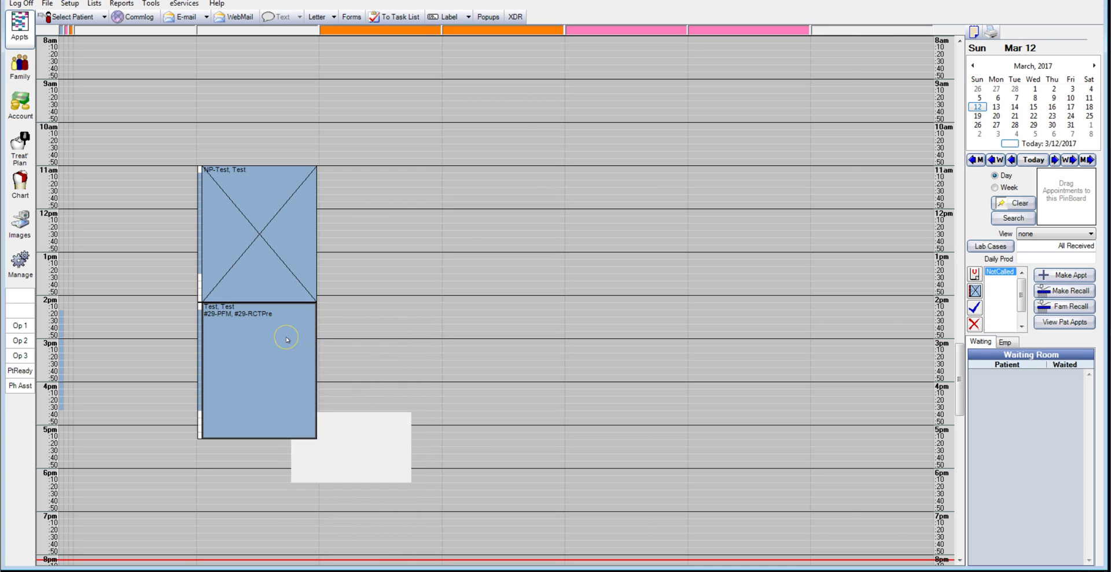
pyautogui.doubleClick(287, 339)
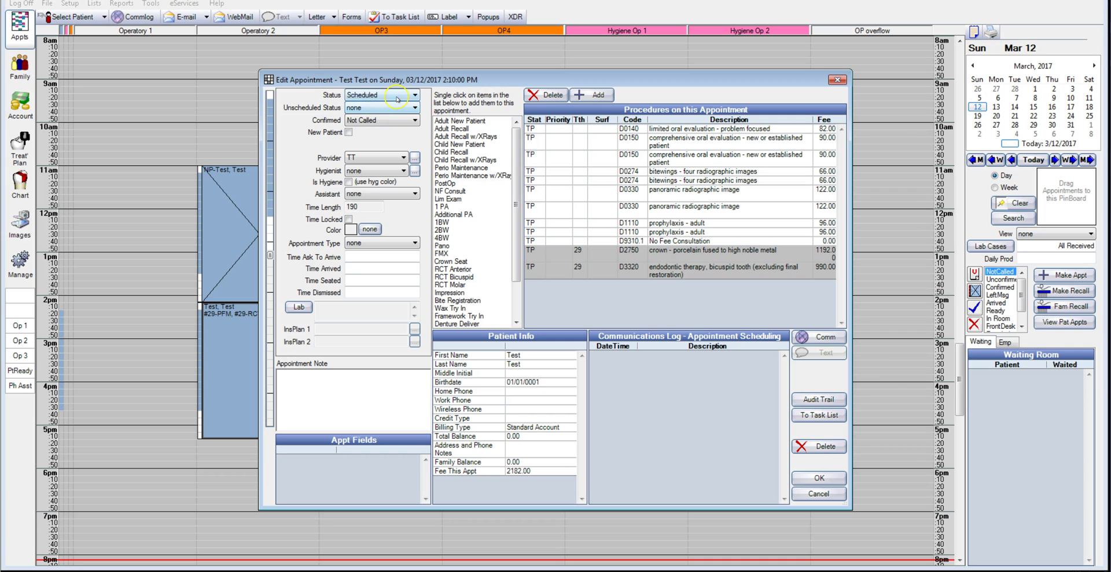
pyautogui.click(397, 98)
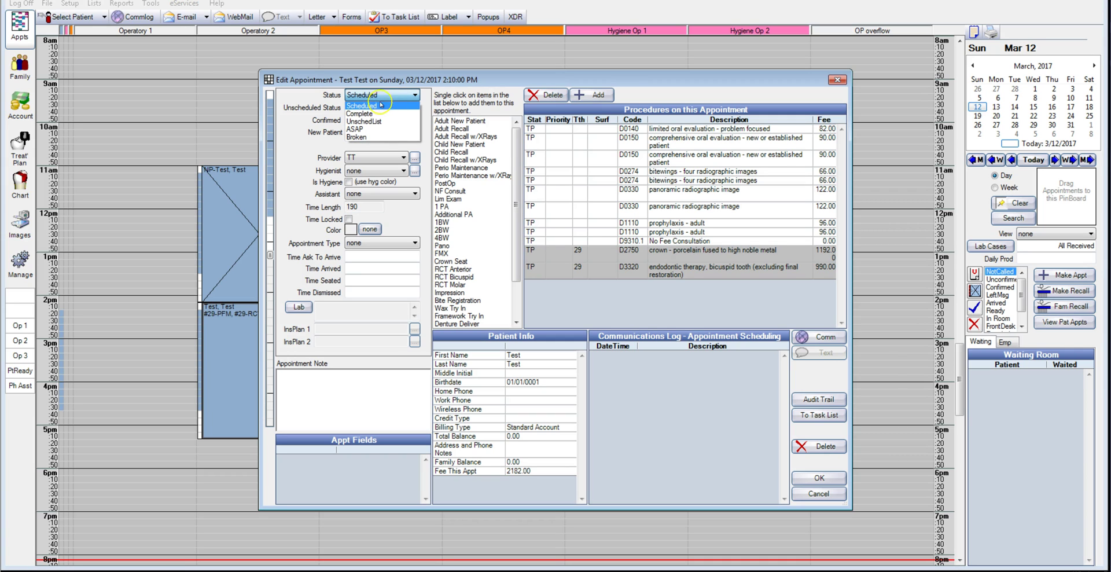
pyautogui.click(365, 122)
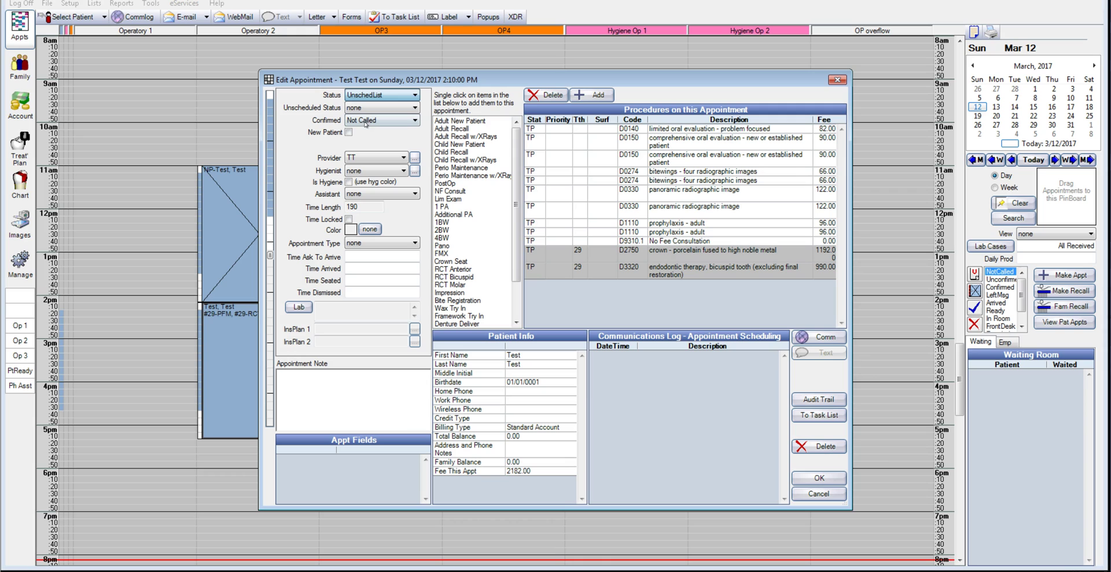
pyautogui.click(833, 480)
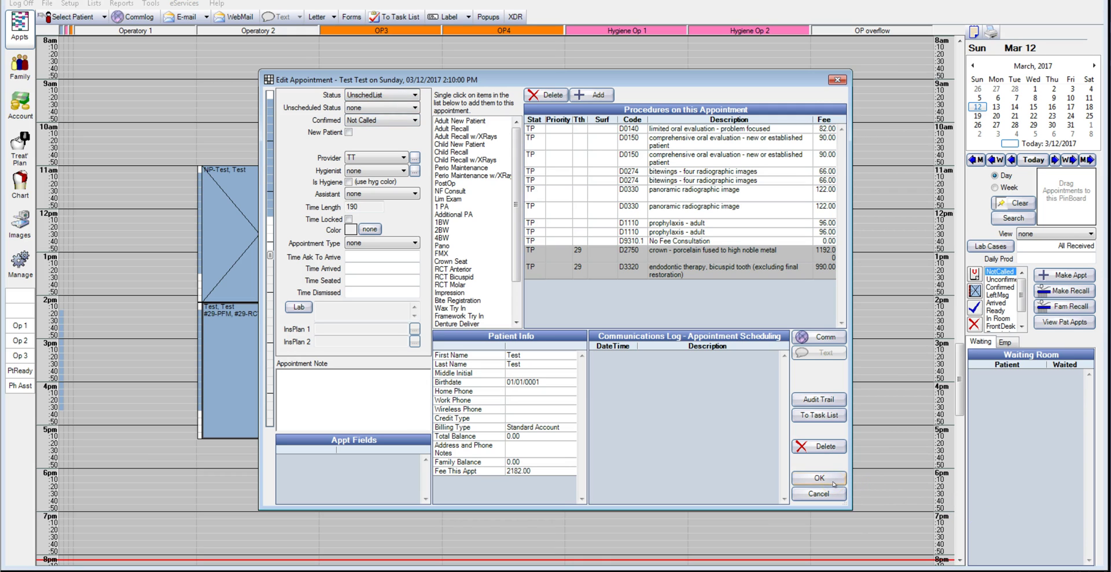
pyautogui.click(833, 483)
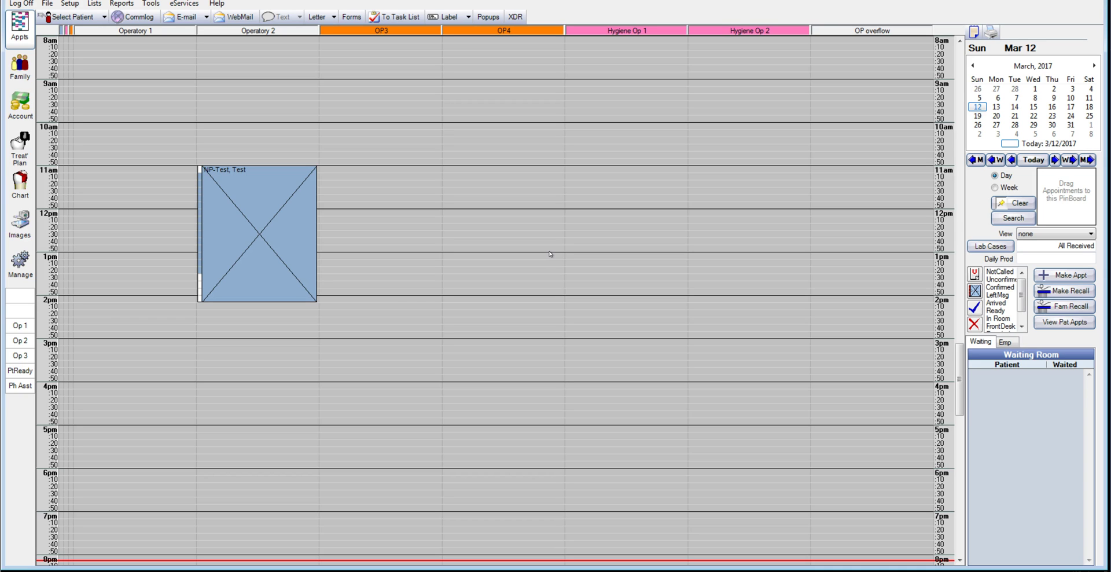
# Select patient Test, Test and show their Broken and UnschedList appointments
pyautogui.doubleClick(281, 308)
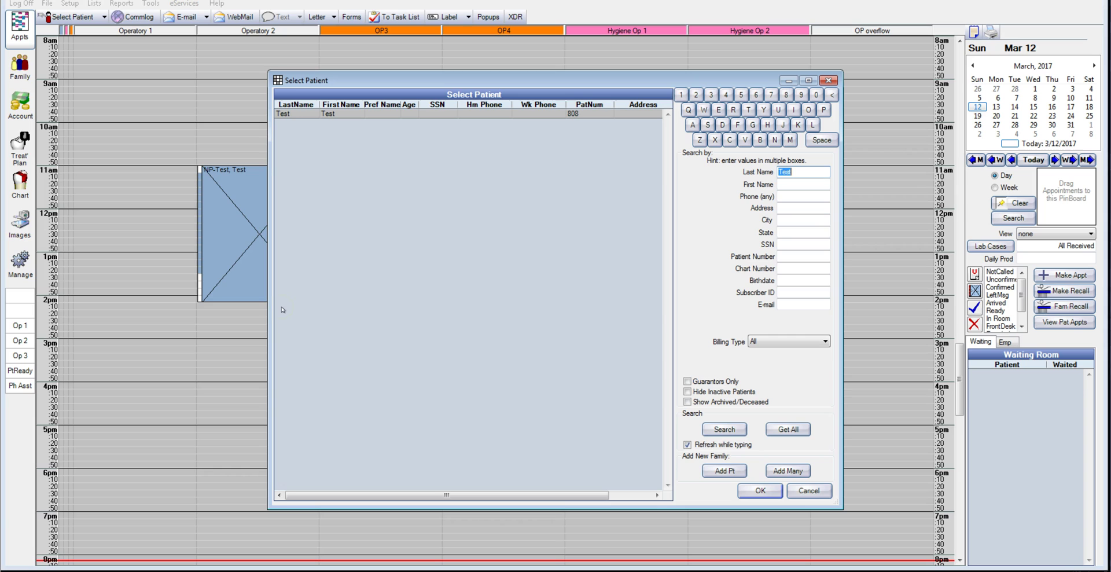
pyautogui.click(760, 490)
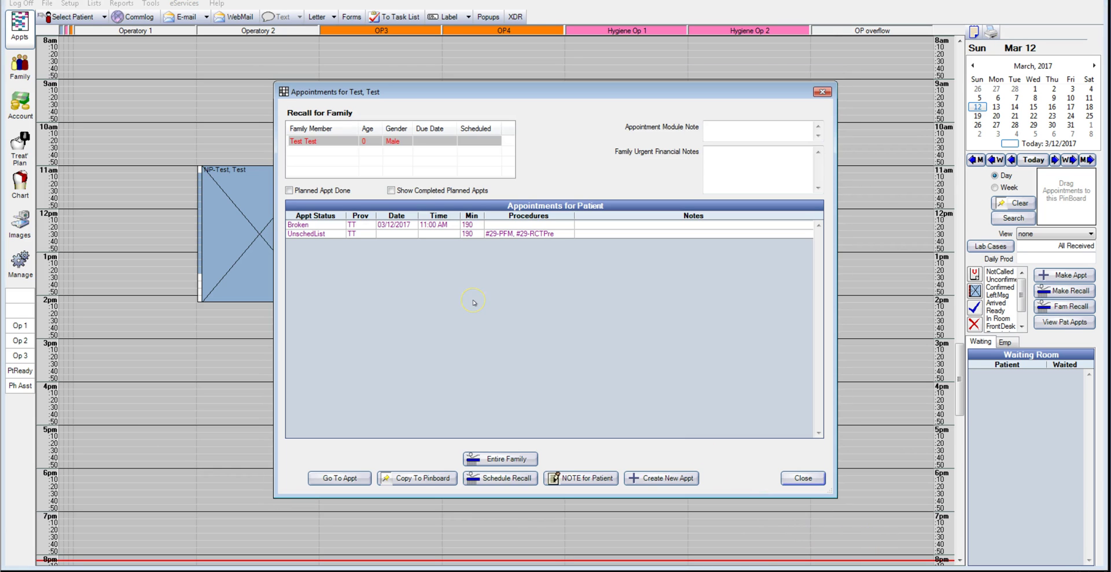
pyautogui.click(298, 225)
pyautogui.click(487, 354)
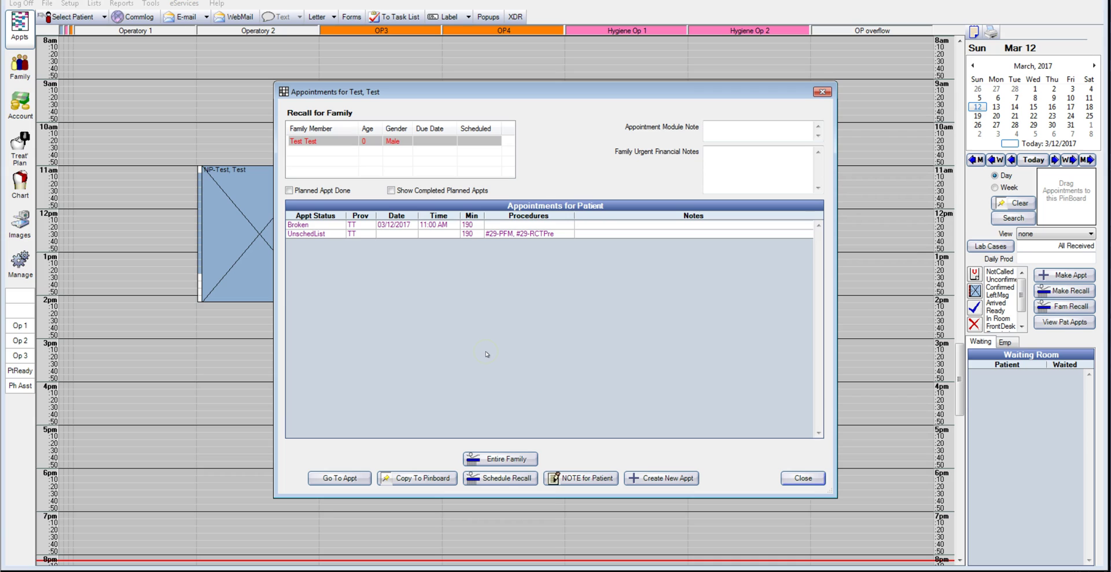